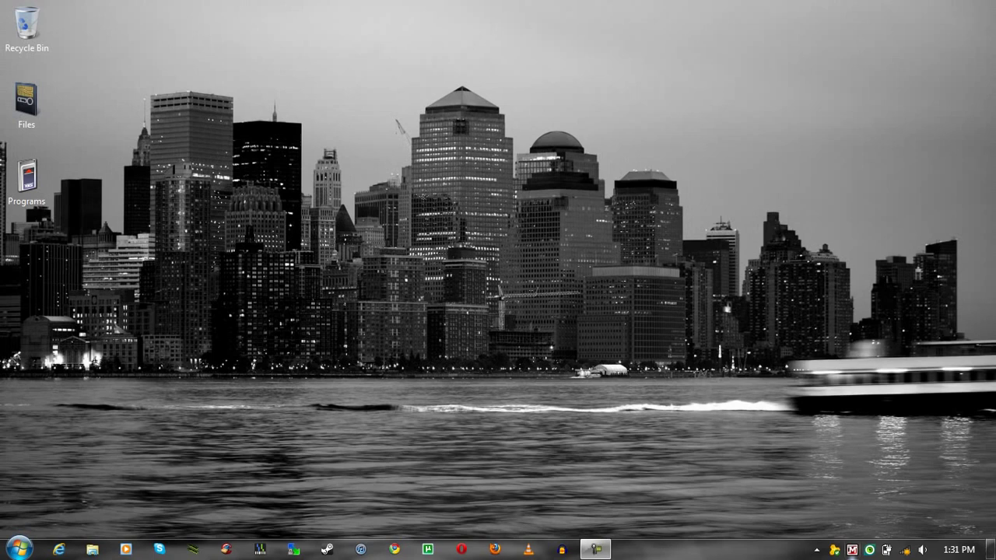
Step: Open the Network and Sharing Center from the network status list and display the adapter settings
click(905, 551)
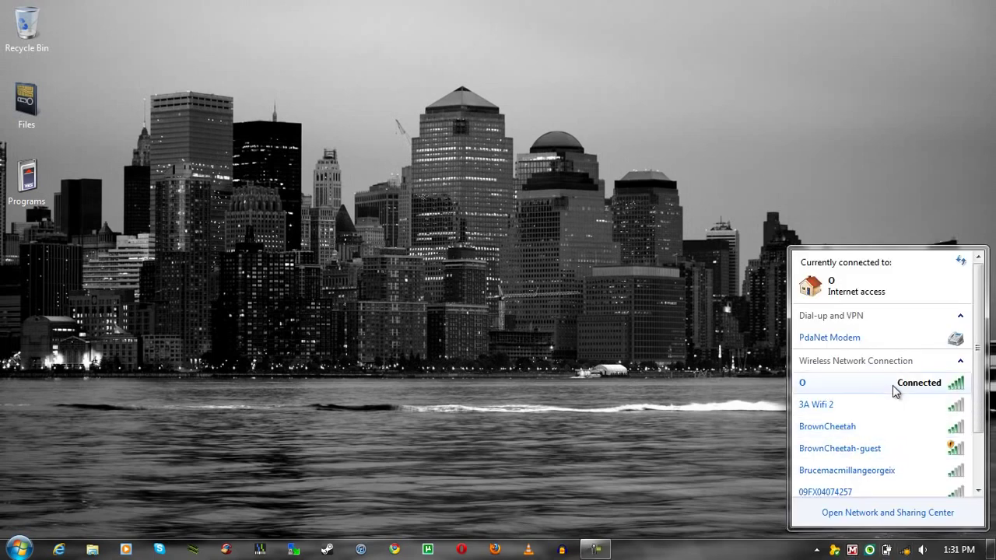
mouse_move(895, 393)
mouse_move(812, 393)
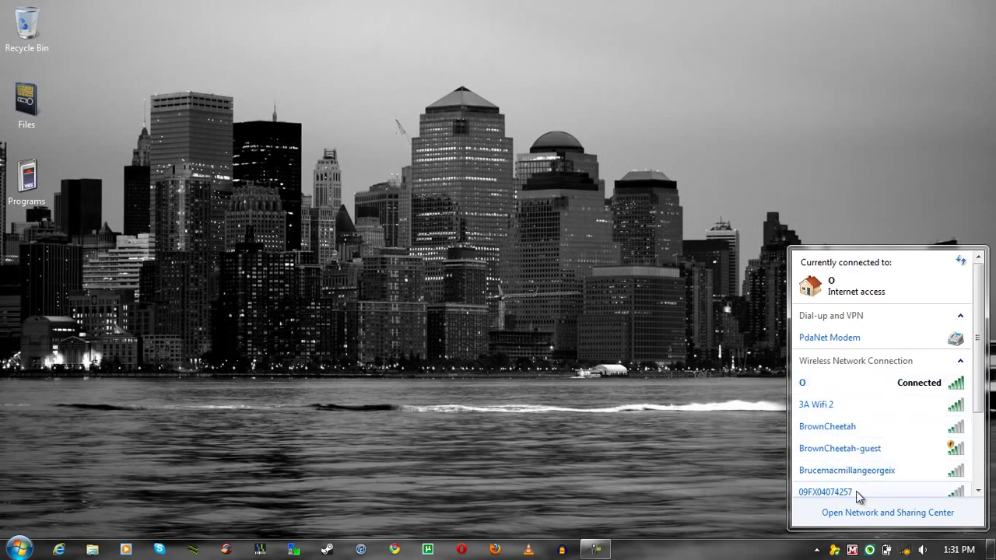
click(866, 514)
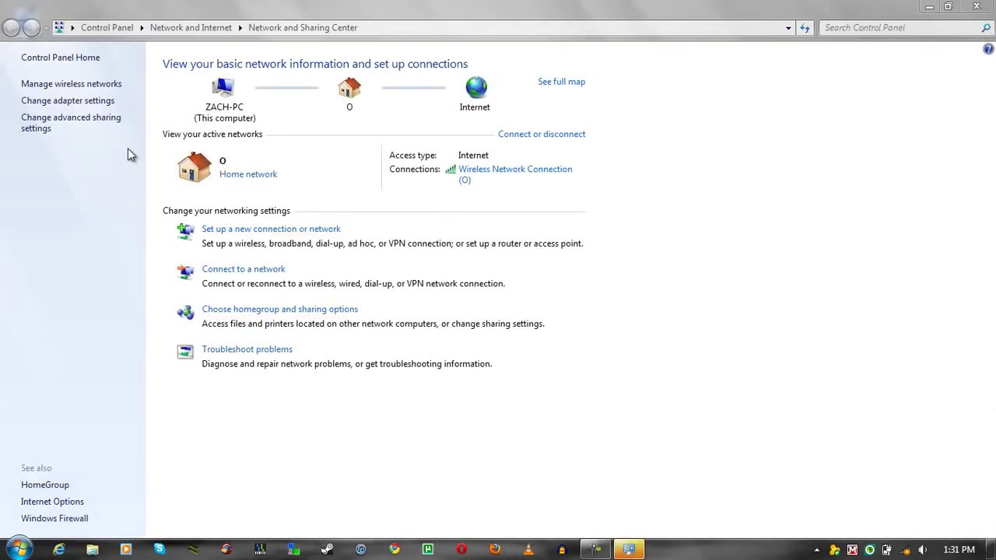
click(94, 102)
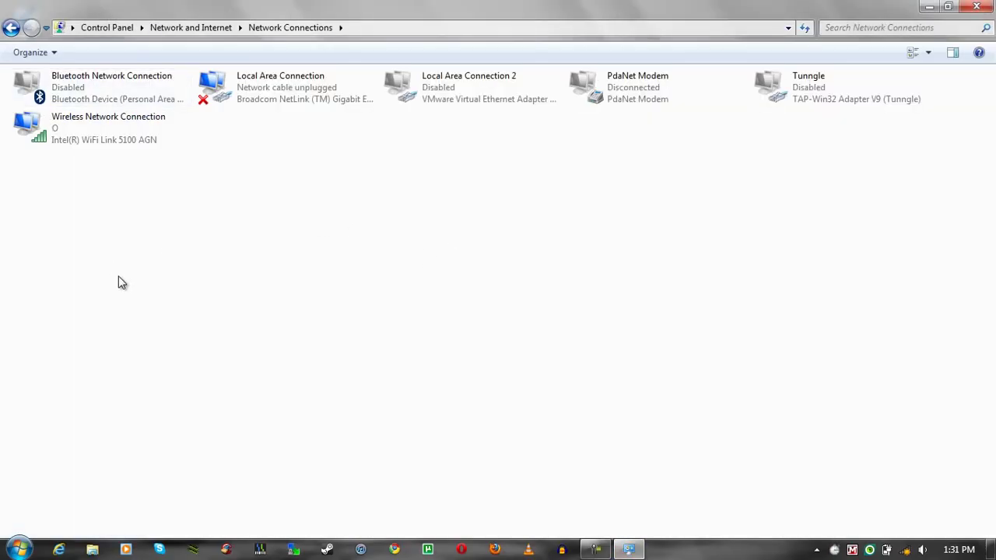
Step: Open the Internet Protocol Version 4 (TCP/IPv4) properties of the Wireless Network Connection adapter
right_click(102, 124)
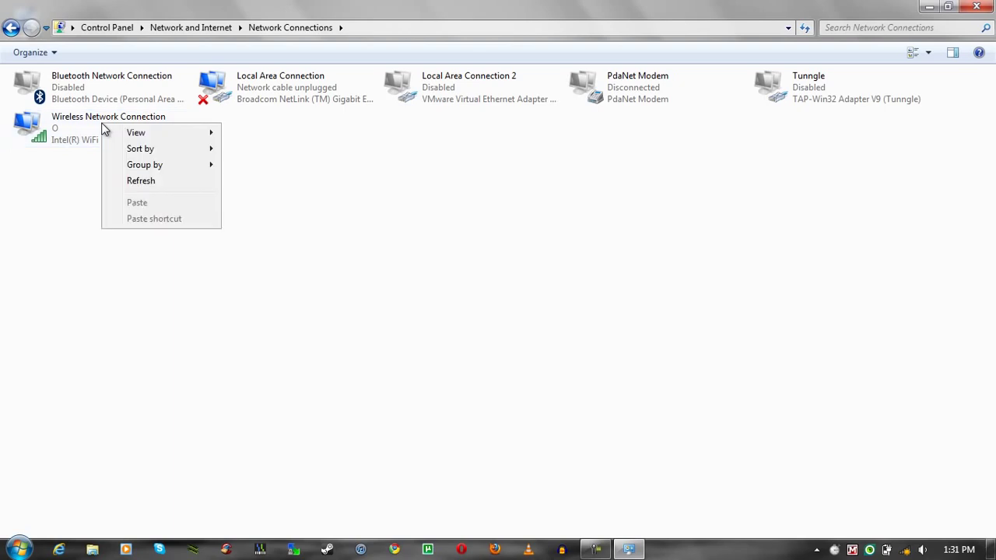
click(31, 138)
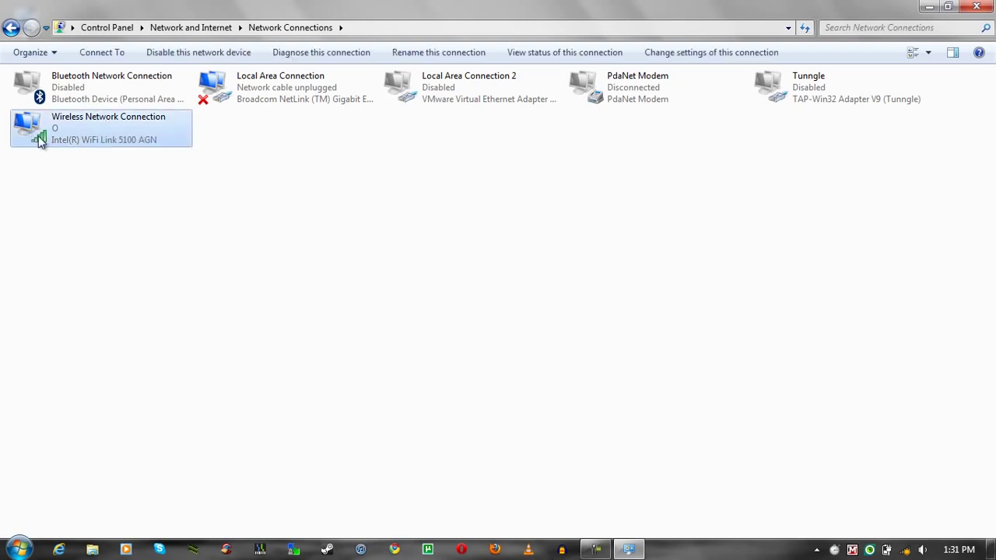
right_click(39, 138)
click(127, 291)
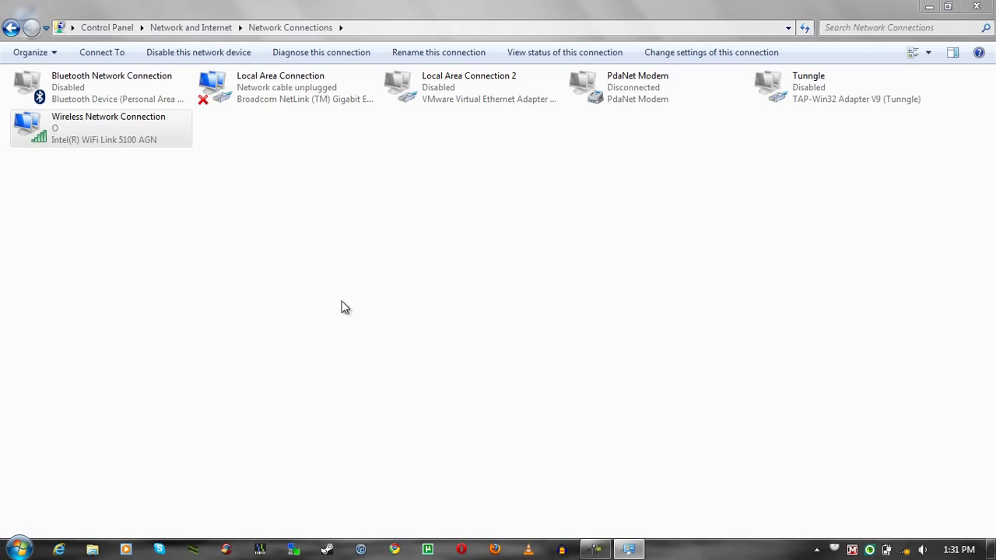
click(115, 245)
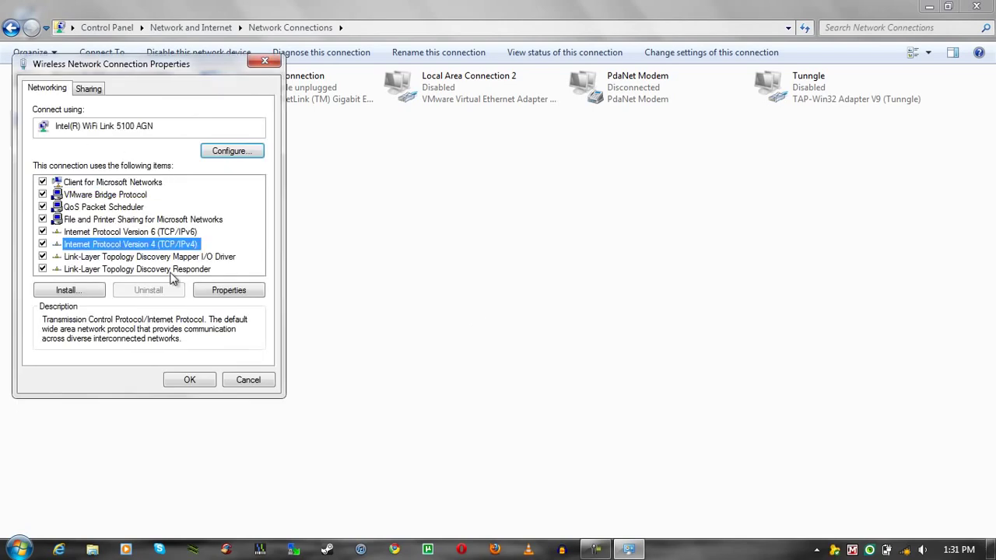
click(231, 293)
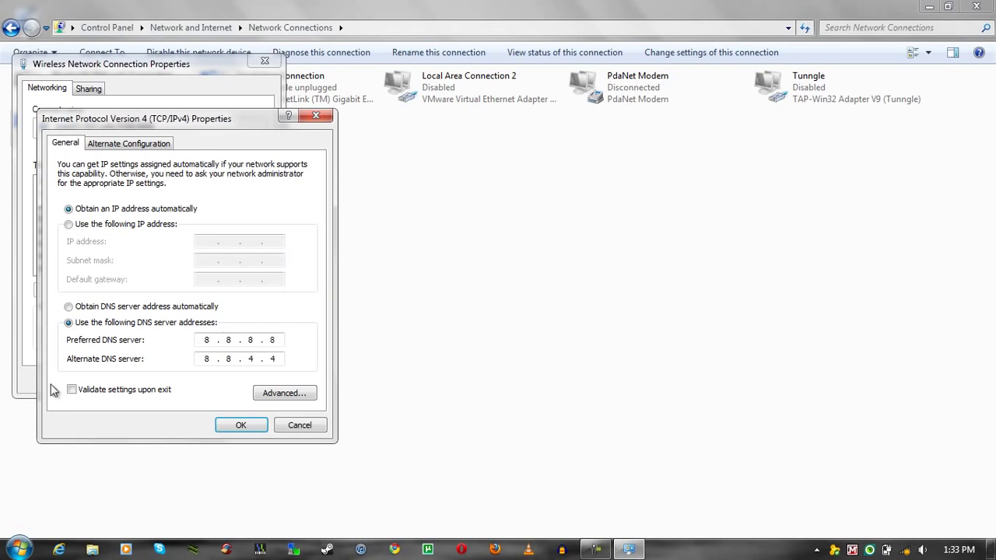
Step: Enable validating settings upon exit, apply the IPv4 properties with DNS servers 8.8.8.8 and 8.8.4.4, and close the wireless connection's properties
click(72, 390)
click(241, 425)
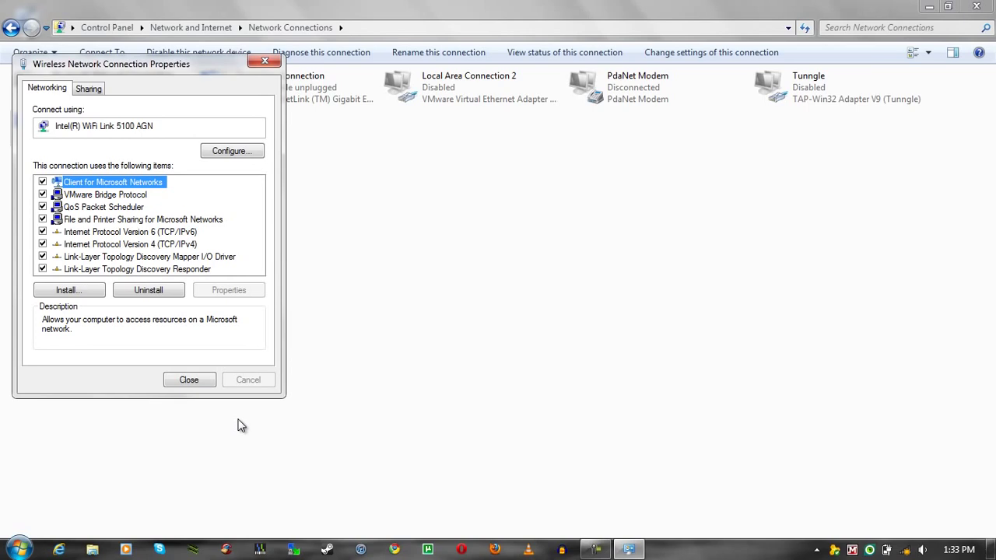
click(197, 378)
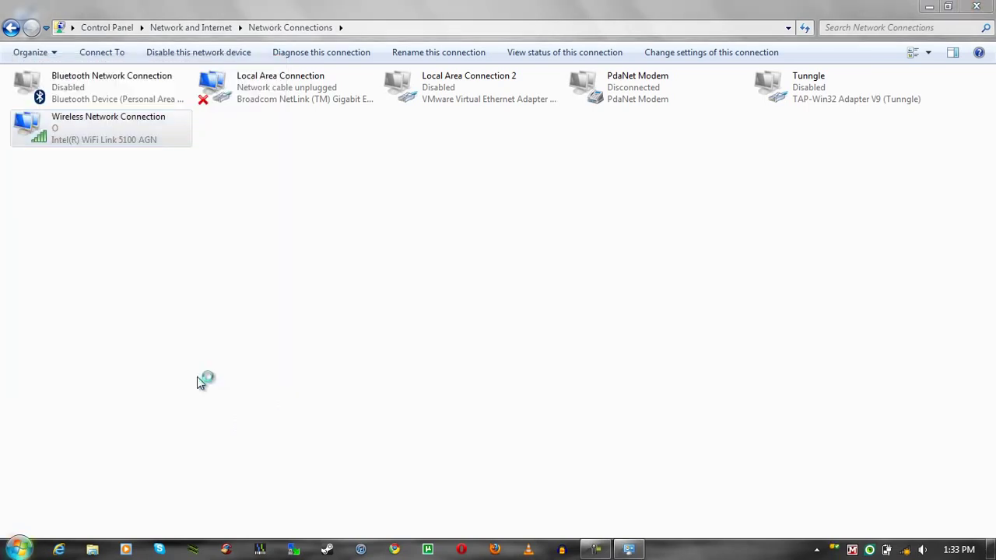
Step: Open a command prompt and run ipconfig to list the network adapter configuration
key(super)
text(cmd)
key(Return)
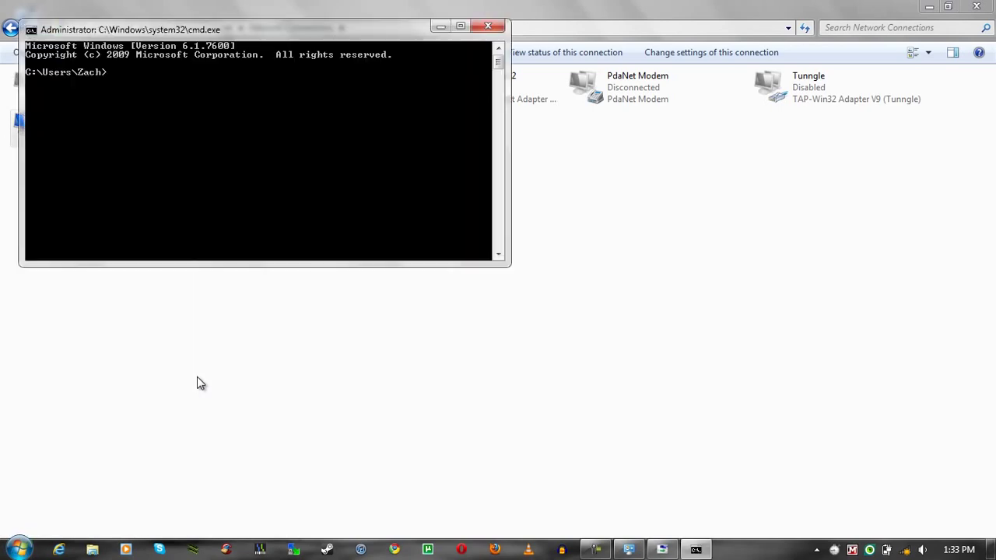
text(ipconfig)
key(Return)
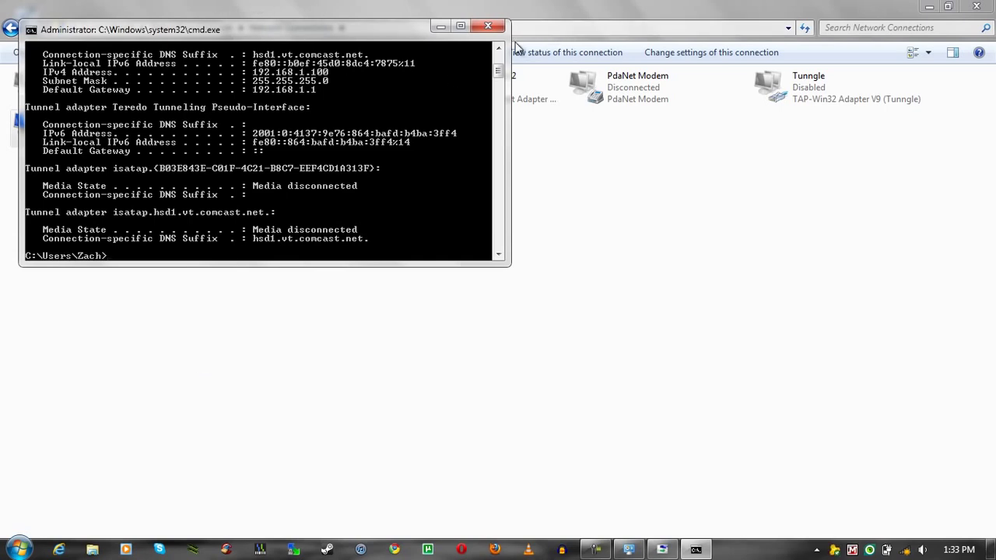
Step: Examine the ipconfig output for the wireless adapter's IPv4 address, subnet mask and default gateway
click(499, 49)
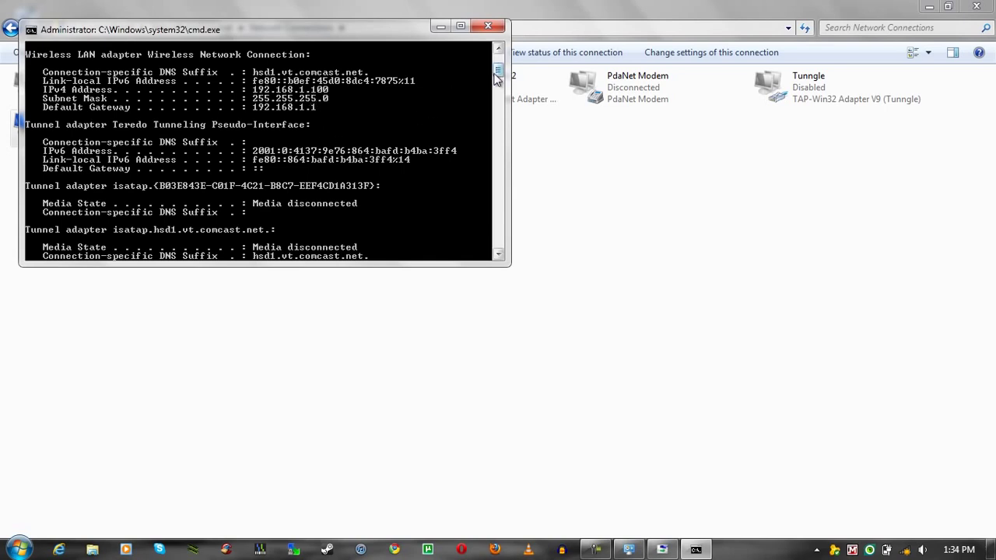
scroll(496, 78, down, 6)
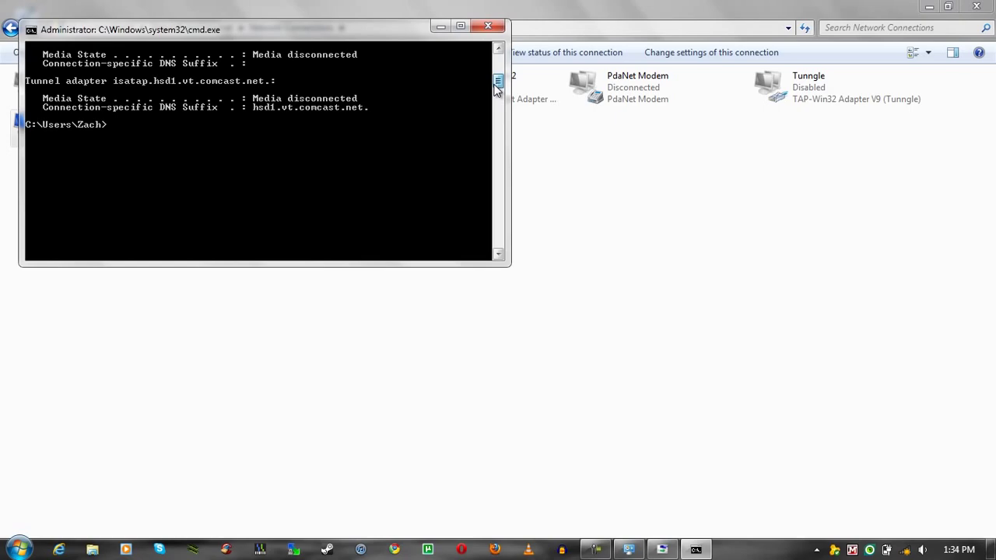
scroll(496, 78, up, 6)
text(cls)
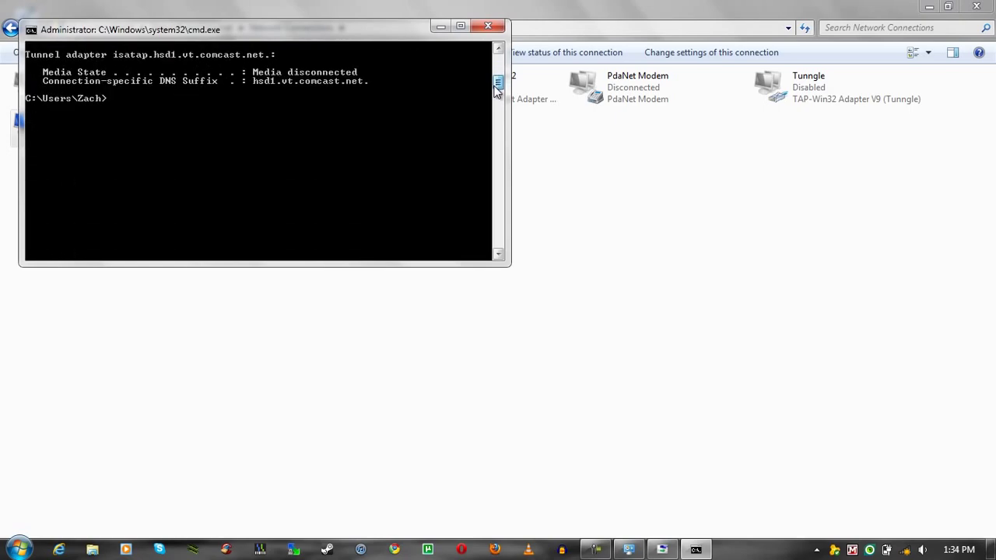
key(Return)
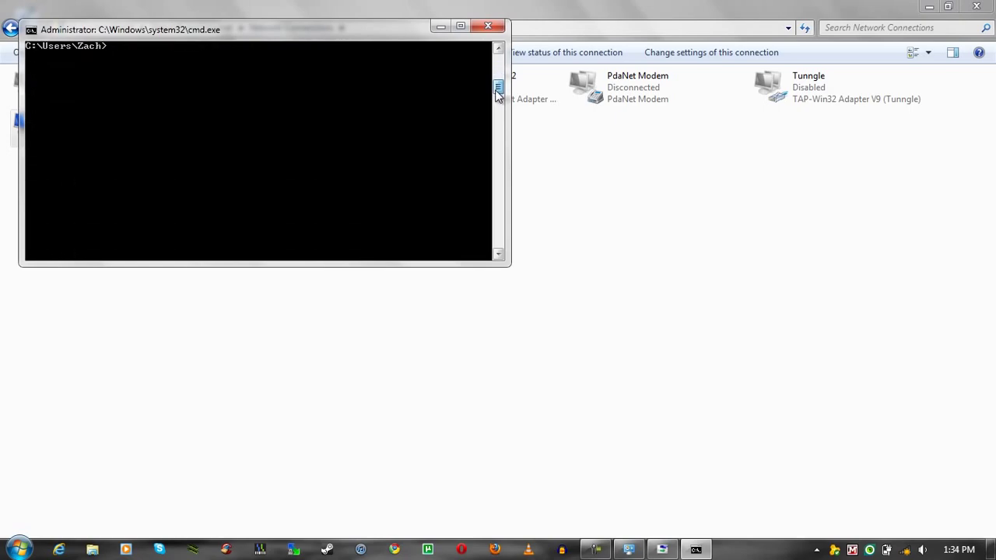
click(498, 48)
drag(503, 90, 502, 72)
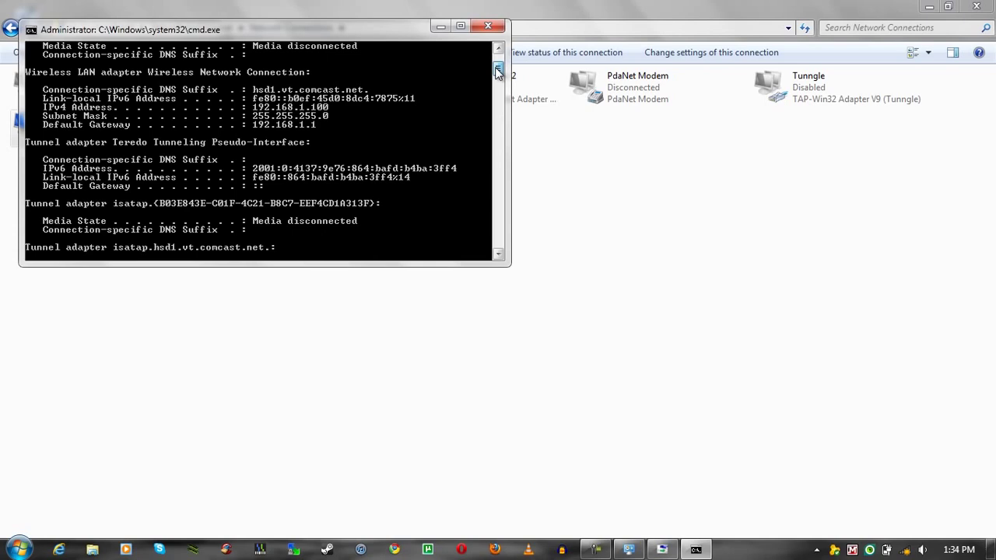
drag(498, 71, 498, 90)
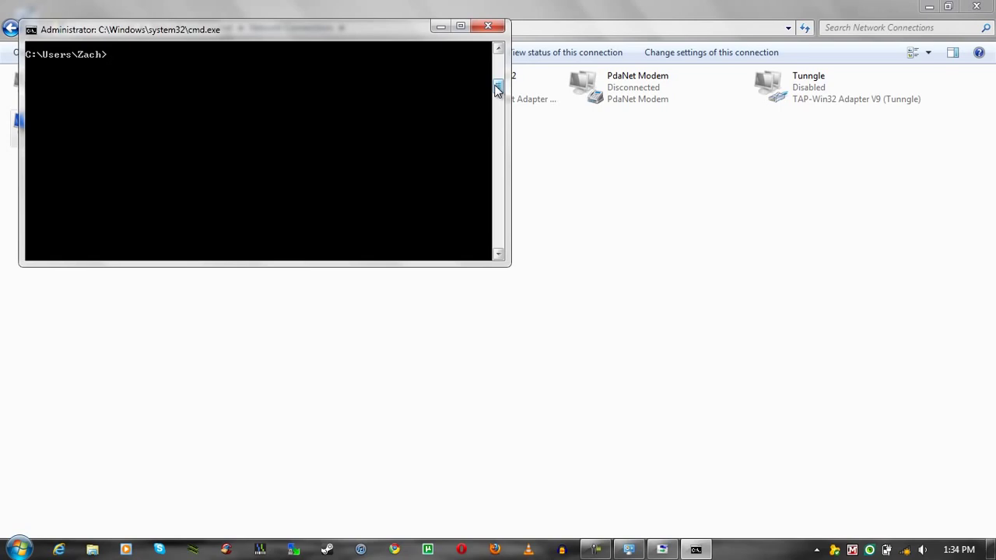
Step: Write the command "netsh winsock reset catalog" at the prompt without running it, and erase it
text(netsh winsock reset catalog)
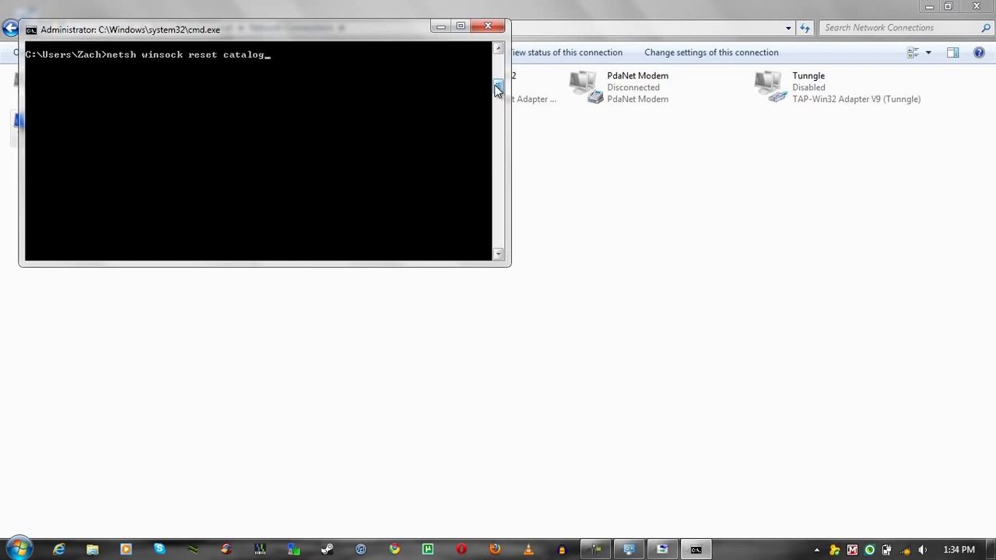
key(BackSpace)
key(BackSpace)
key(BackSpace)
key(BackSpace)
key(BackSpace)
key(BackSpace)
key(BackSpace)
key(BackSpace)
key(BackSpace)
key(BackSpace)
key(BackSpace)
key(BackSpace)
key(BackSpace)
key(BackSpace)
key(BackSpace)
key(BackSpace)
key(BackSpace)
key(BackSpace)
key(BackSpace)
key(BackSpace)
key(BackSpace)
key(BackSpace)
key(BackSpace)
key(BackSpace)
key(BackSpace)
key(BackSpace)
key(BackSpace)
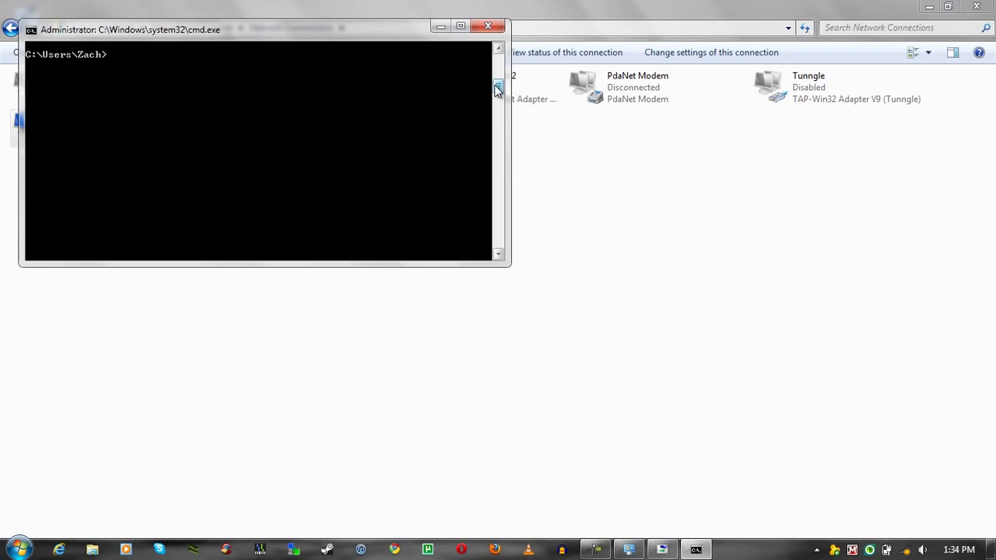
Step: Write the command "netsh int ipv4 reset reset.log" without running it, erase it, and close the command prompt
text(netsh int ipv4 reset re)
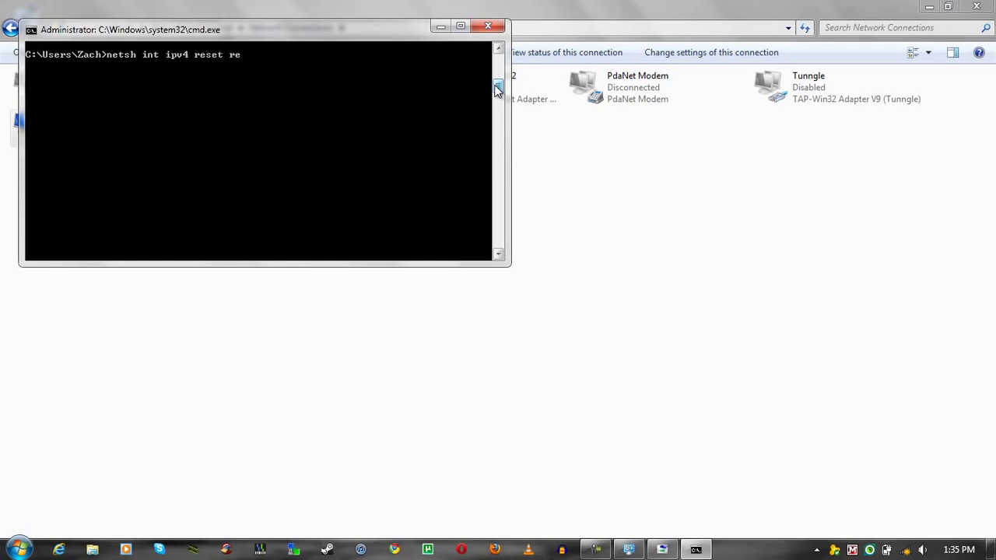
text(set.log)
key(BackSpace)
key(BackSpace)
key(BackSpace)
key(BackSpace)
key(BackSpace)
key(BackSpace)
key(BackSpace)
key(BackSpace)
key(BackSpace)
key(BackSpace)
key(BackSpace)
key(BackSpace)
key(BackSpace)
key(BackSpace)
key(BackSpace)
key(BackSpace)
key(BackSpace)
key(BackSpace)
key(BackSpace)
key(BackSpace)
click(488, 26)
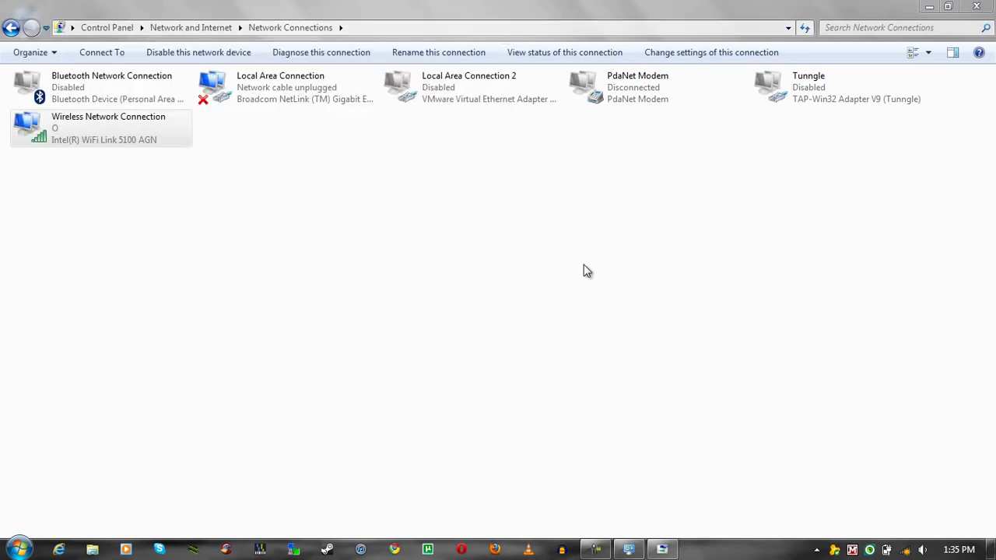
click(586, 271)
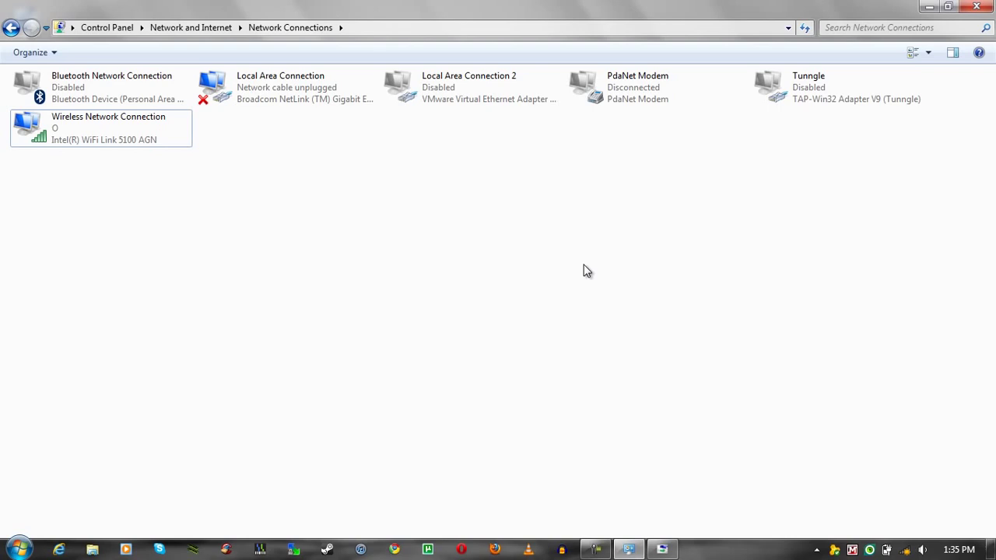
click(93, 121)
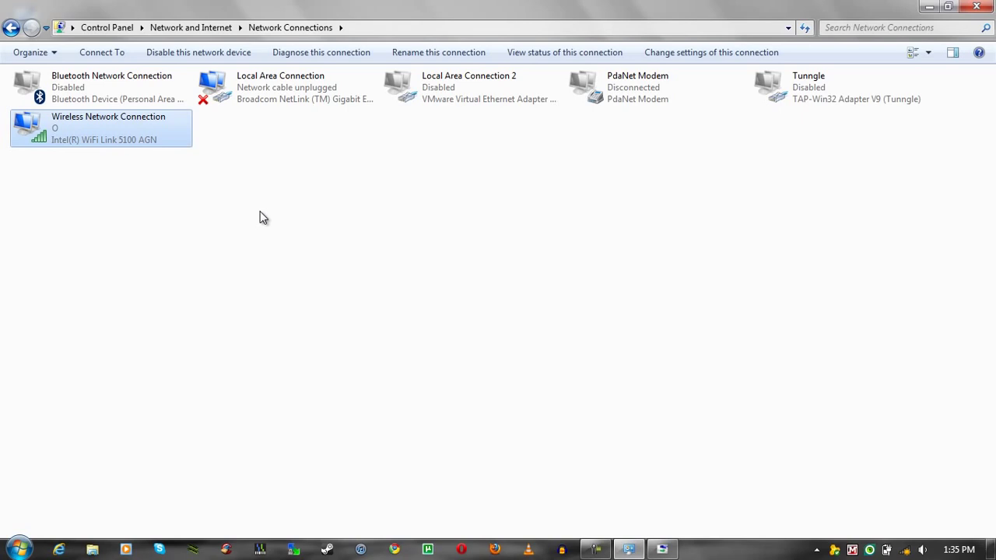
click(259, 213)
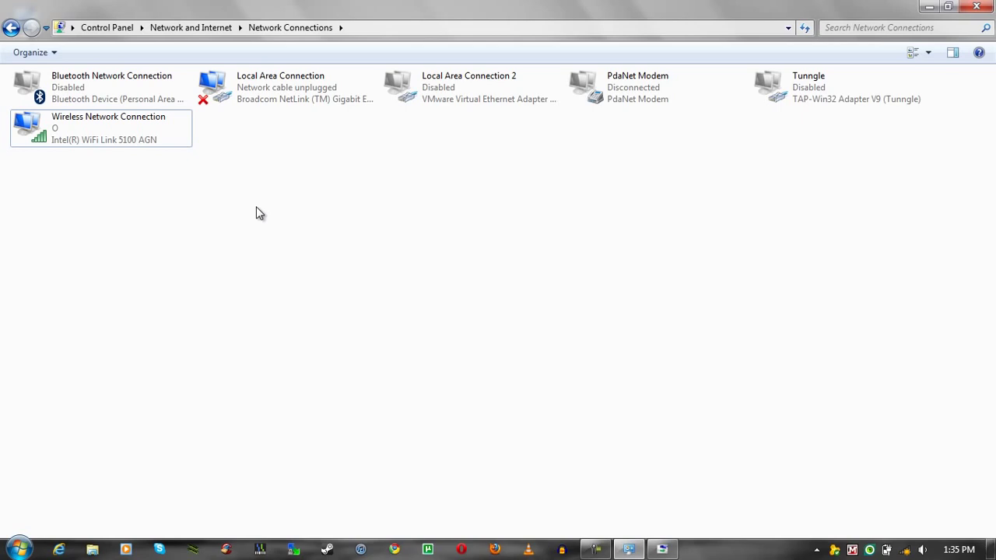
click(114, 148)
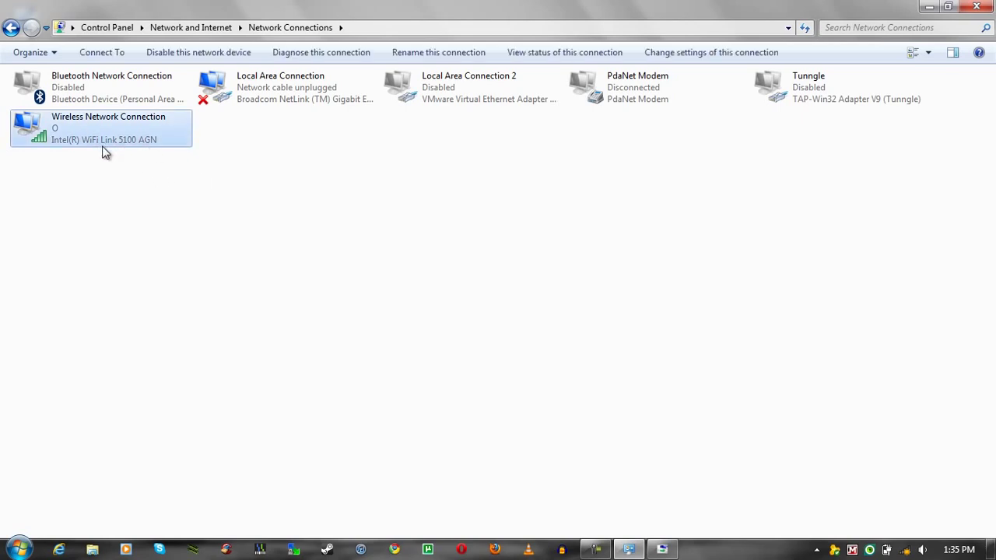
click(283, 168)
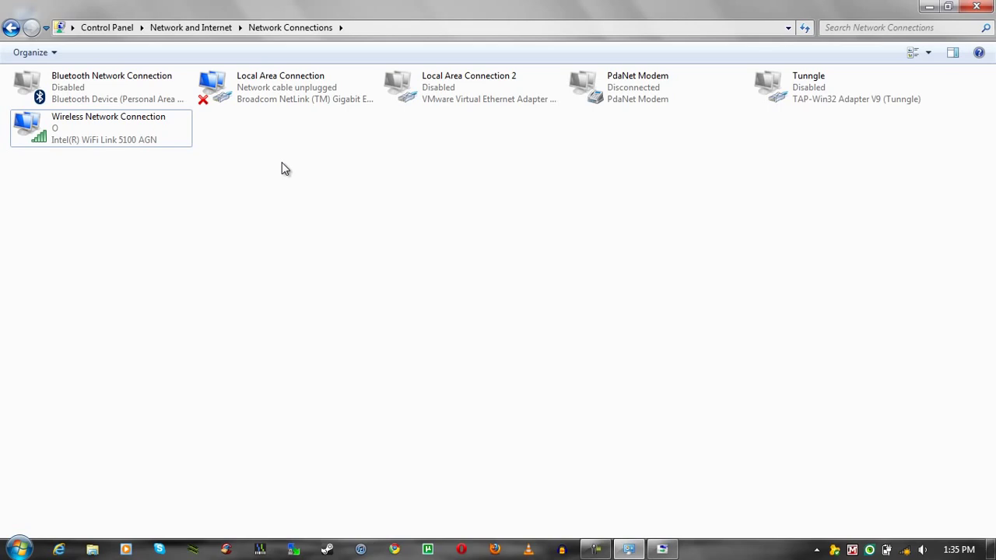